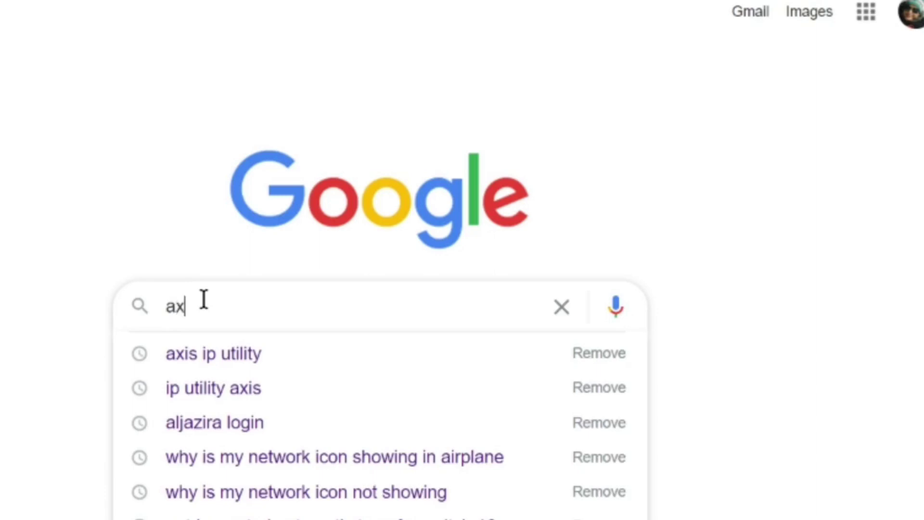
Step: Search Google for 'axis ip utility' and open the official AXIS IP Utility page on axis.com
type("ip ")
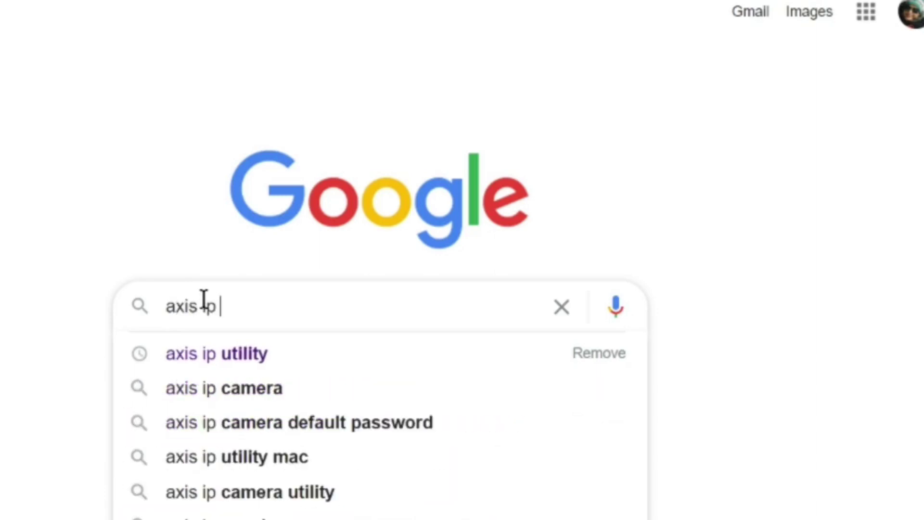
type("utility")
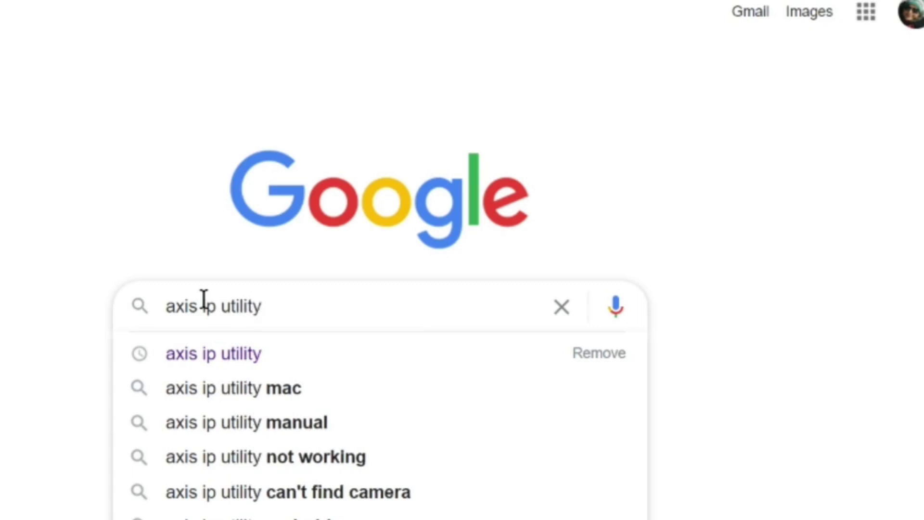
key("Return")
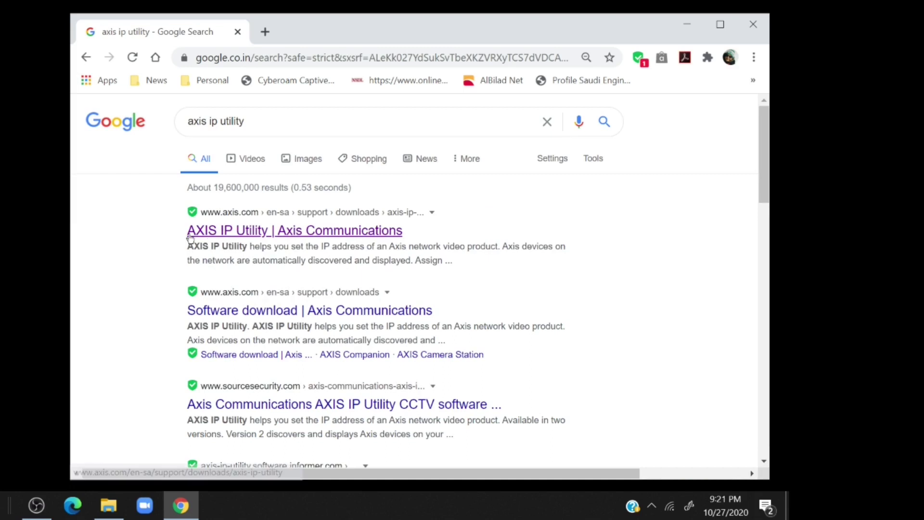
left_click(356, 237)
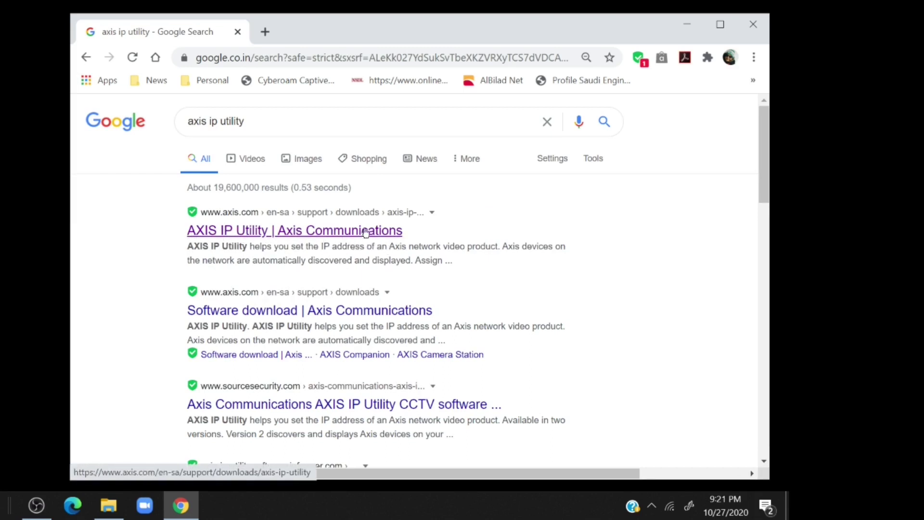
left_click(350, 236)
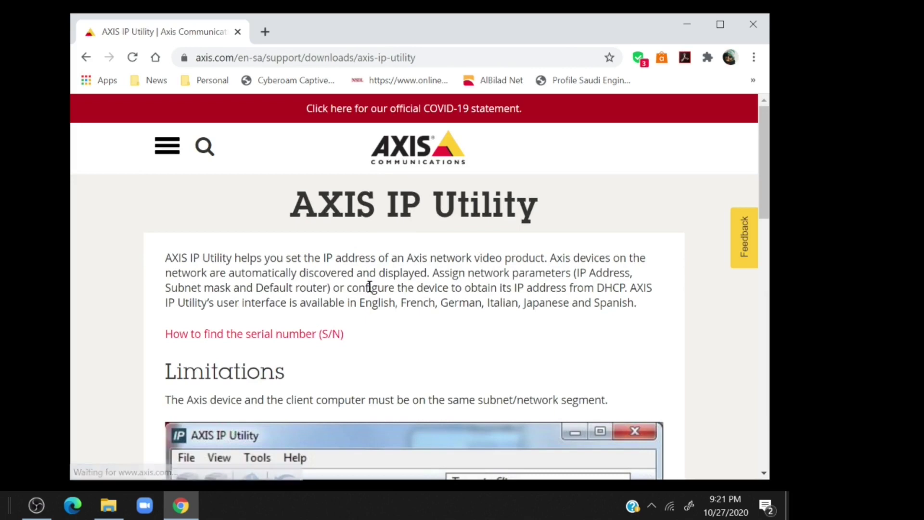
Step: Accept the licence terms, download IPUtility.exe and show it in the Downloads folder
scroll(381, 332, "down", 10)
scroll(381, 336, "down", 7)
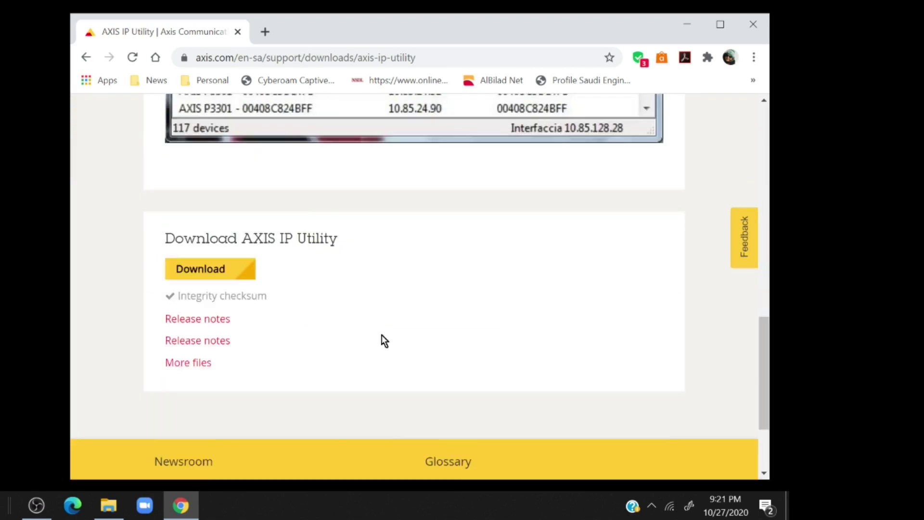
scroll(381, 336, "up", 3)
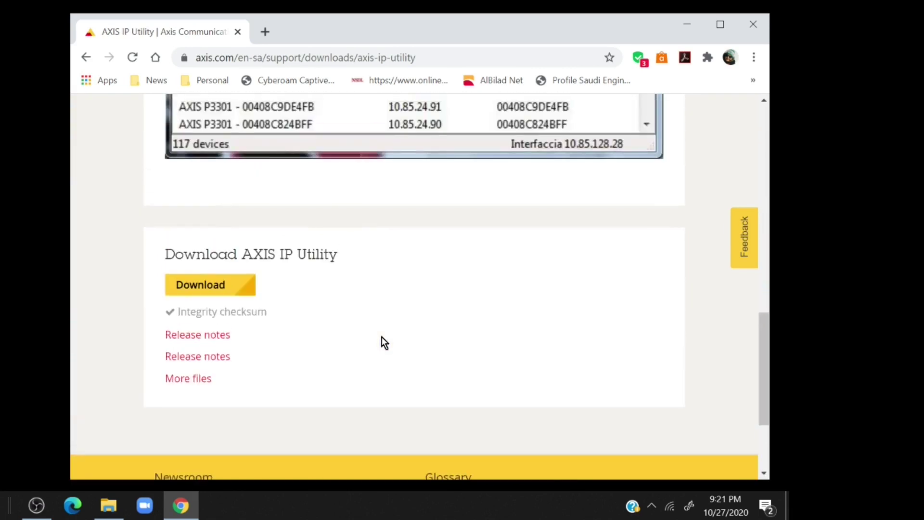
left_click(223, 294)
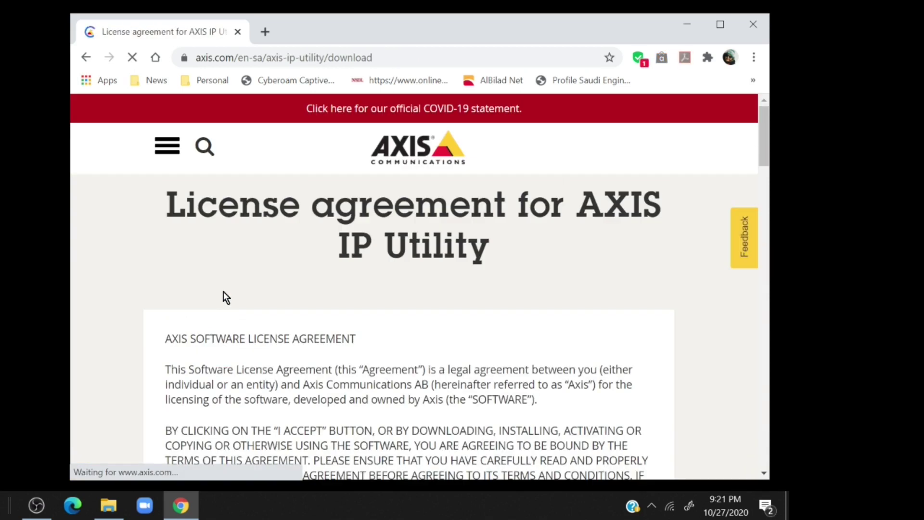
scroll(225, 305, "down", 10)
scroll(230, 309, "down", 20)
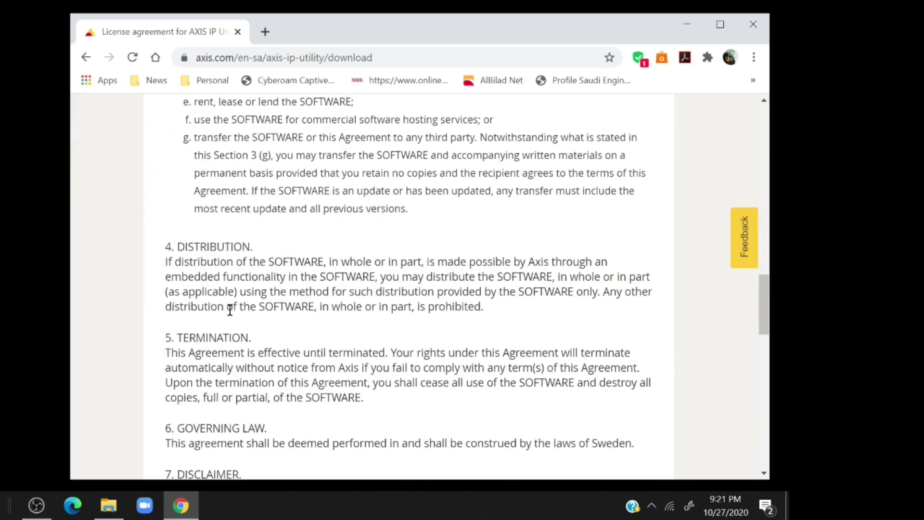
scroll(230, 309, "down", 4)
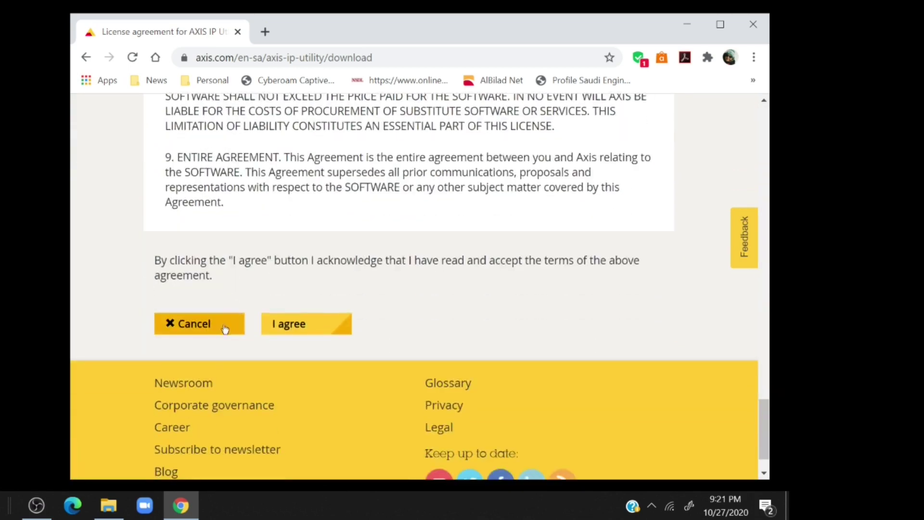
left_click(286, 330)
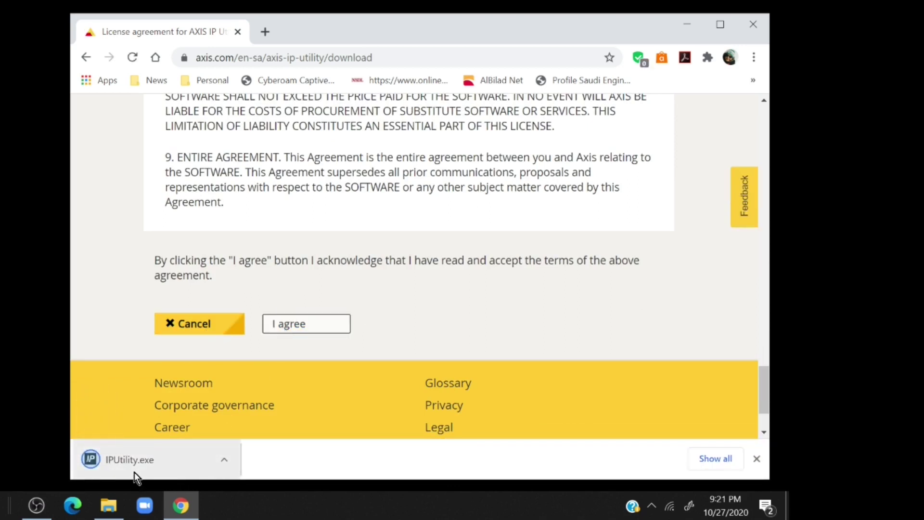
left_click(226, 460)
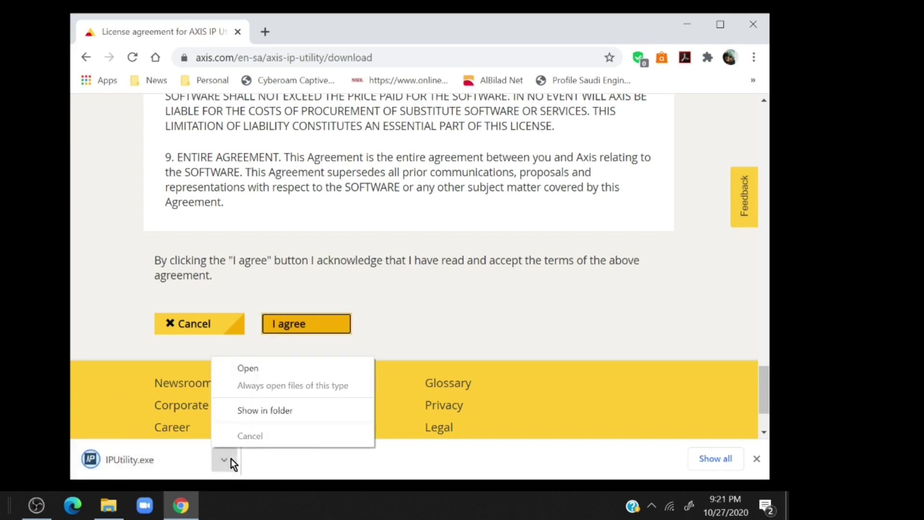
left_click(262, 413)
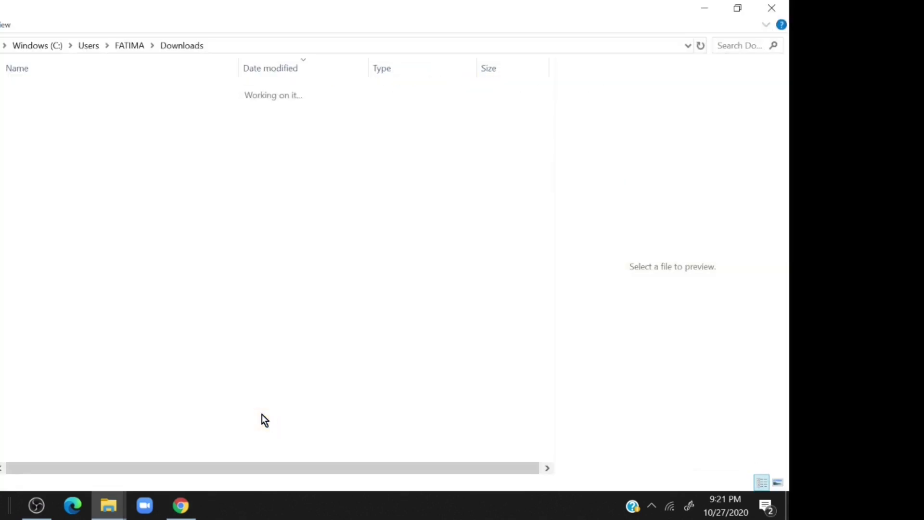
Step: Cut the IPUtility application from Downloads and minimize the File Explorer window
double_click(109, 111)
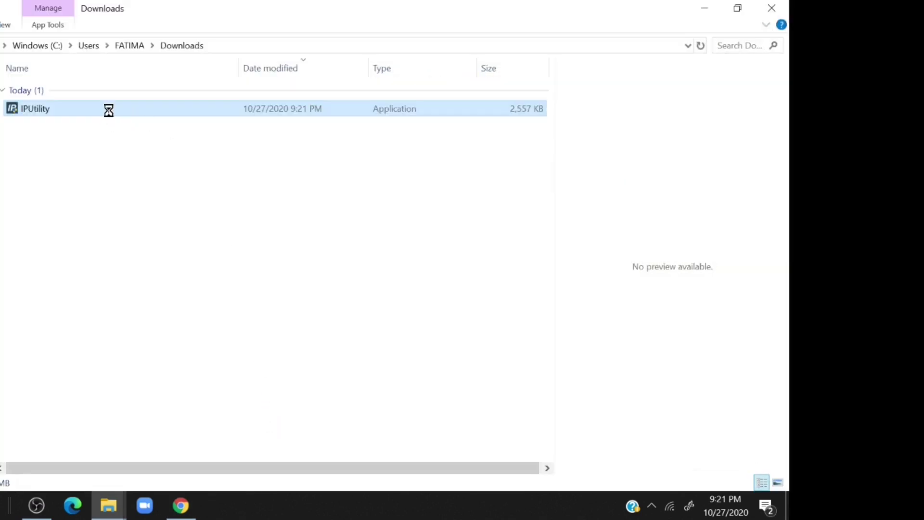
right_click(108, 111)
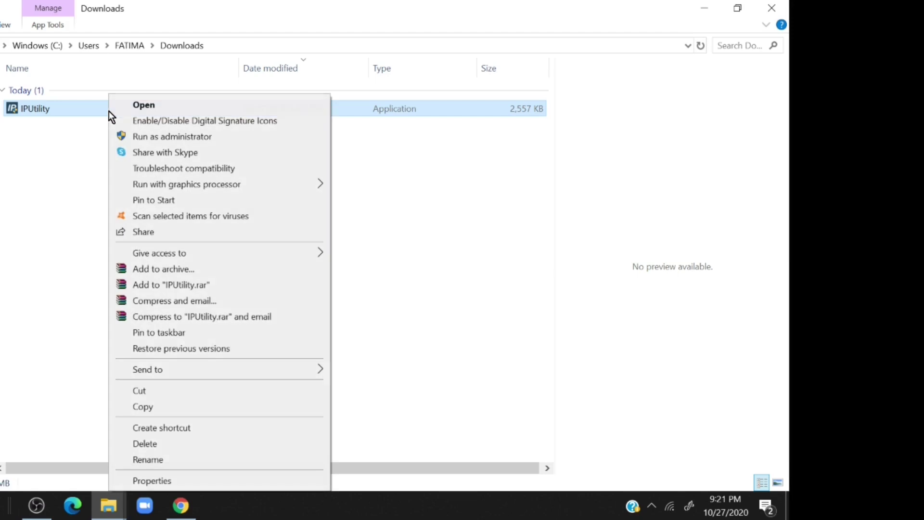
left_click(140, 392)
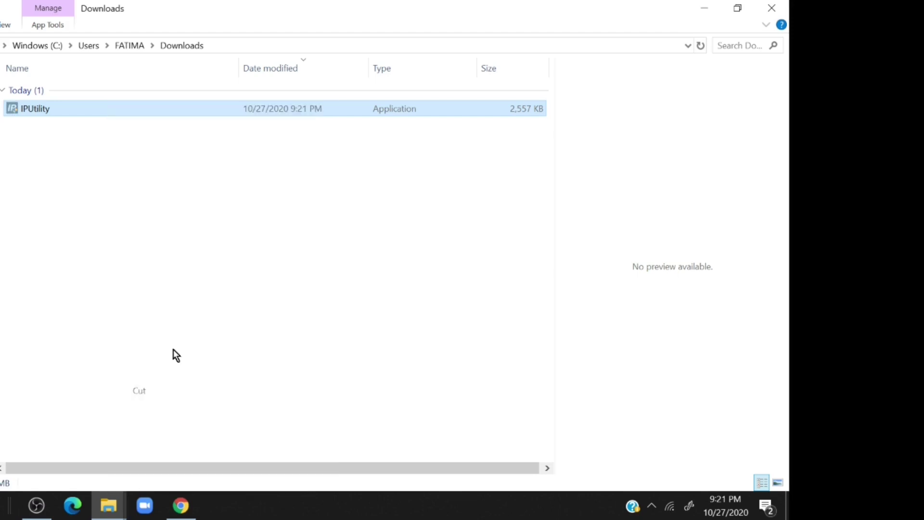
left_click(699, 14)
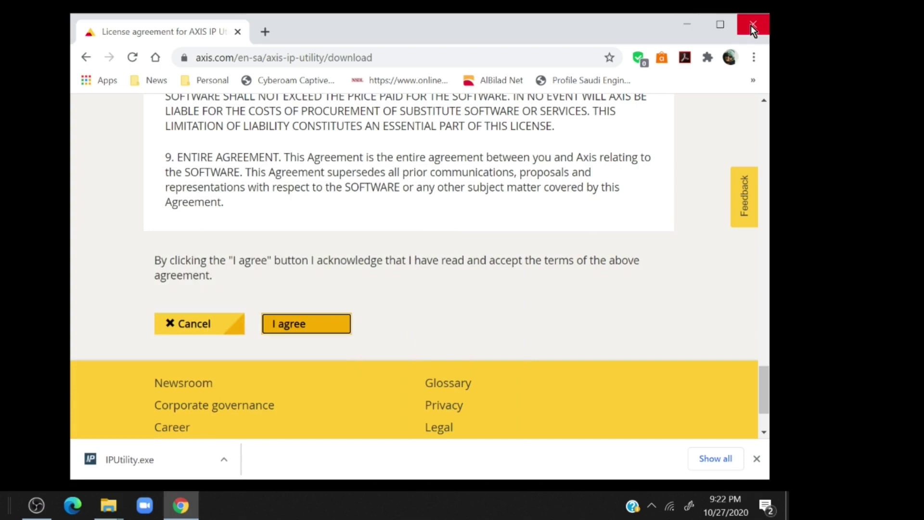
Step: Paste IPUtility onto the desktop, run it, and open the AXIS P1435-LE camera at 192.168.0.90
left_click(751, 25)
right_click(172, 117)
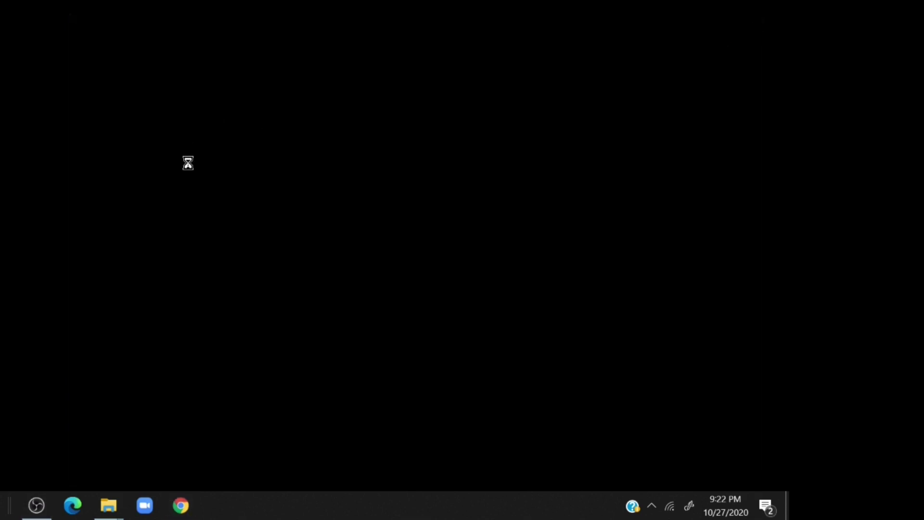
left_click(209, 180)
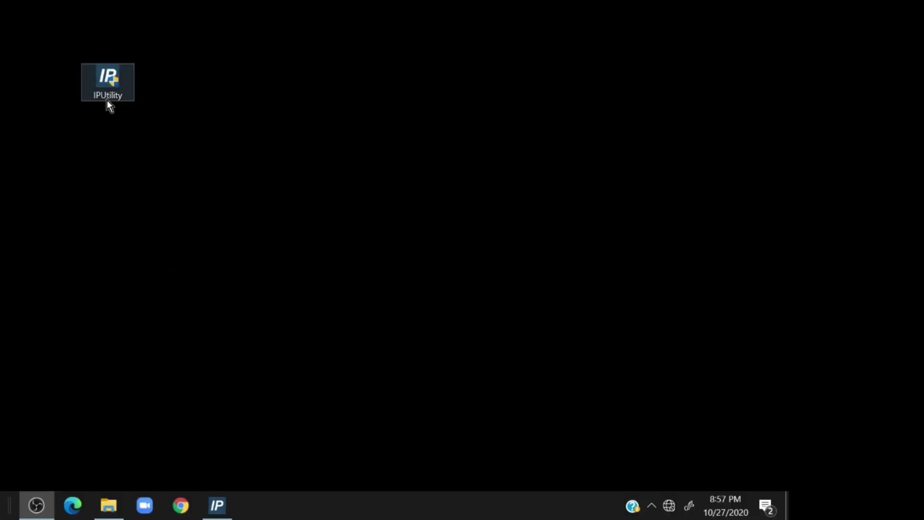
double_click(108, 103)
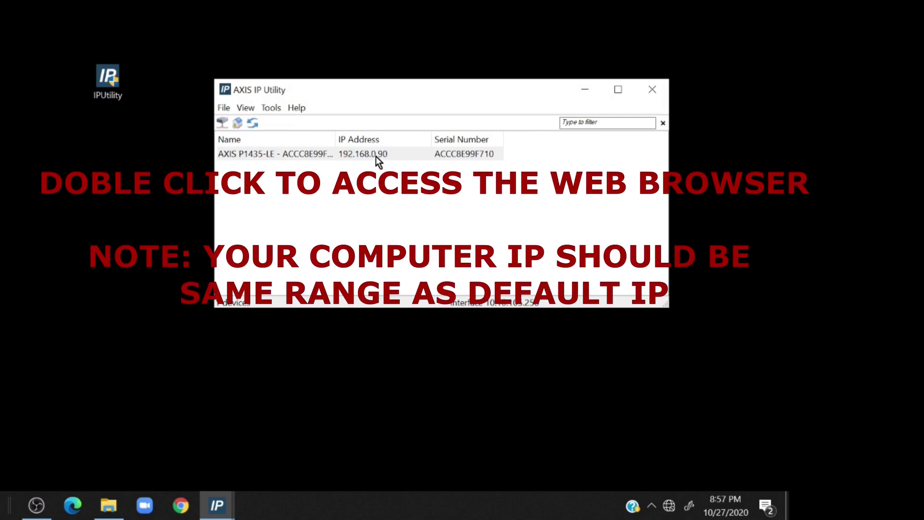
double_click(377, 155)
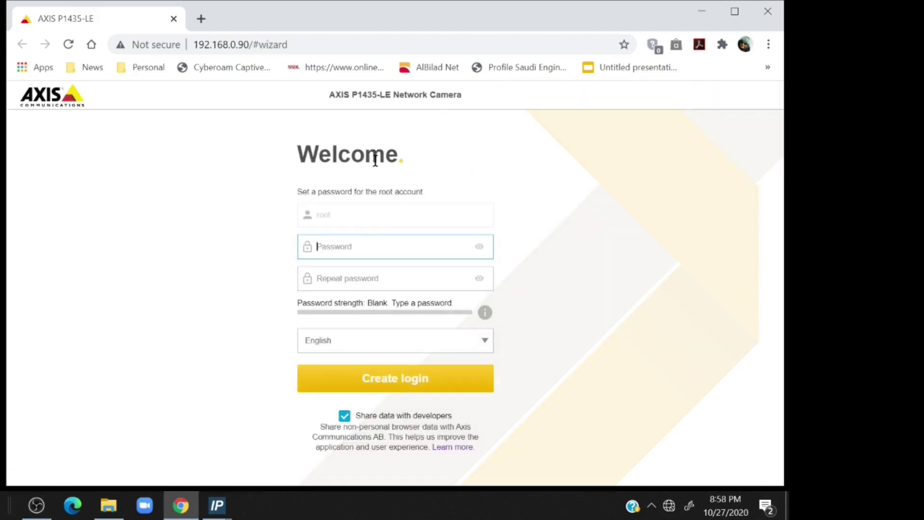
Step: Create the root account password, accept the weak-password warning, and dismiss the save-password offer
left_click(360, 245)
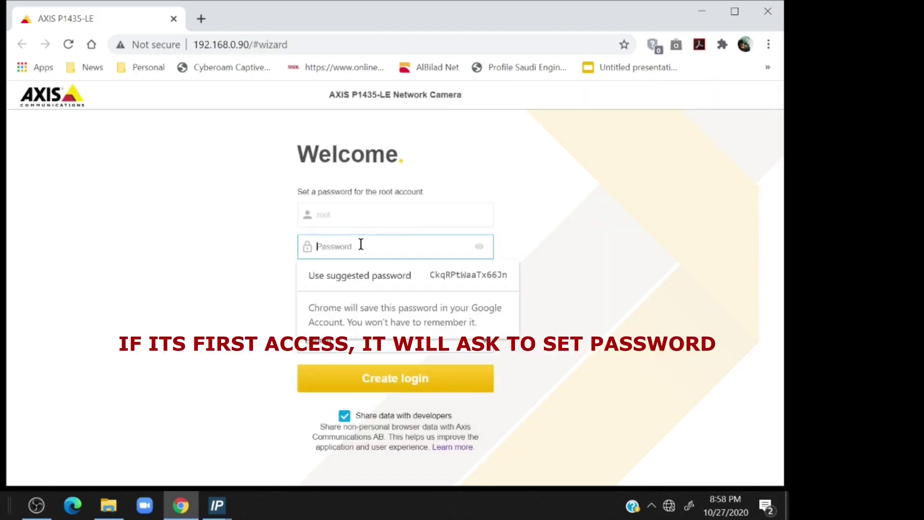
type("•••••••")
left_click(360, 274)
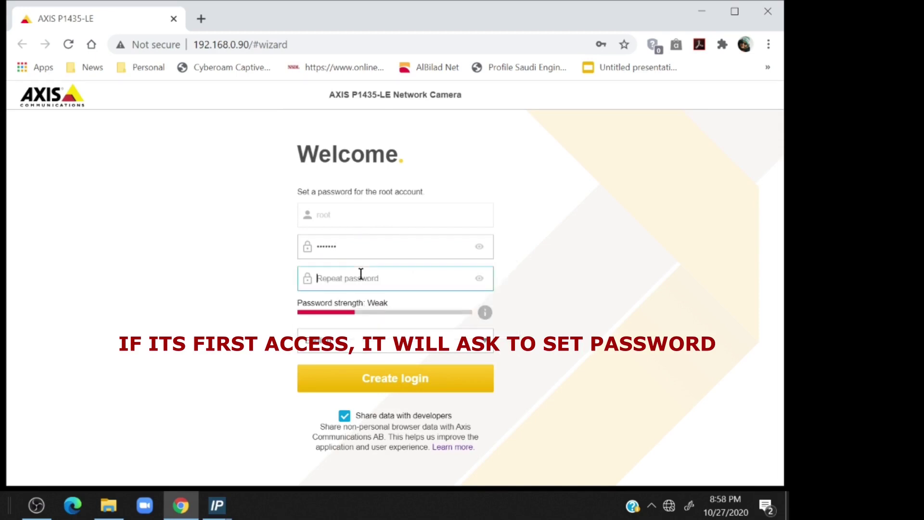
type("••")
left_click(377, 384)
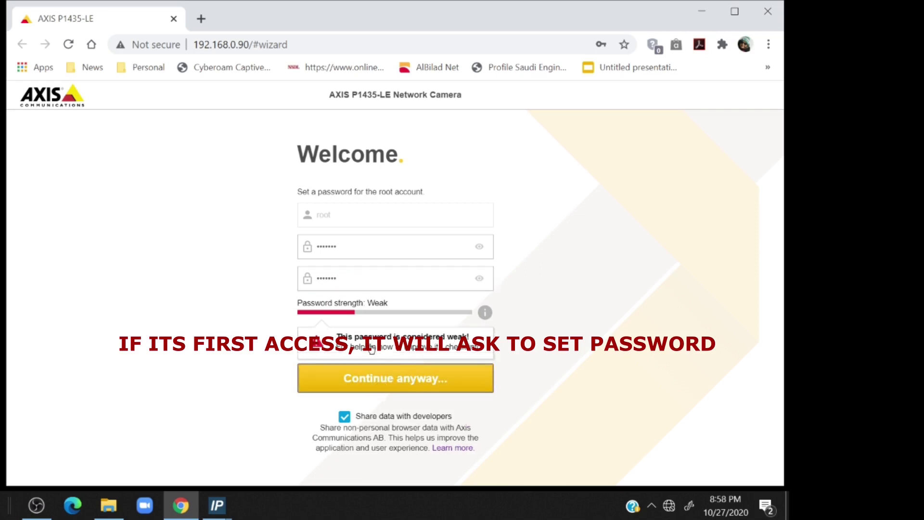
left_click(382, 383)
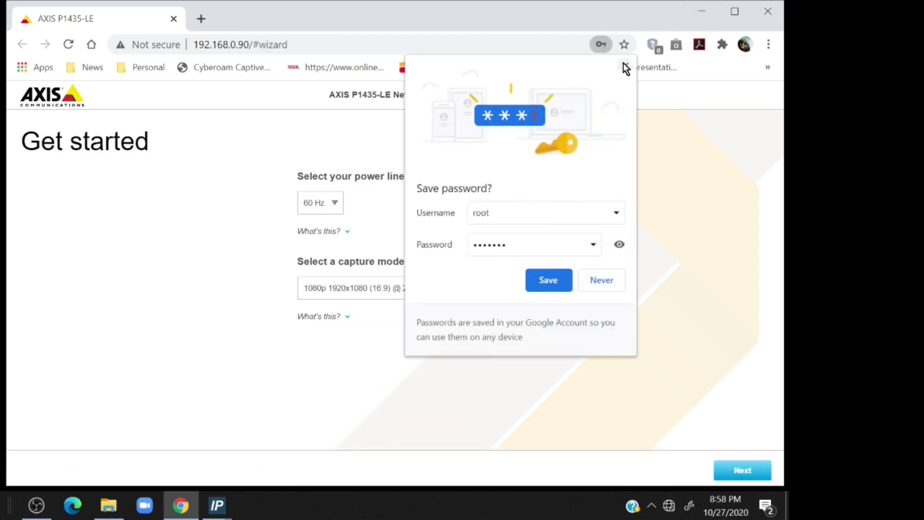
left_click(625, 66)
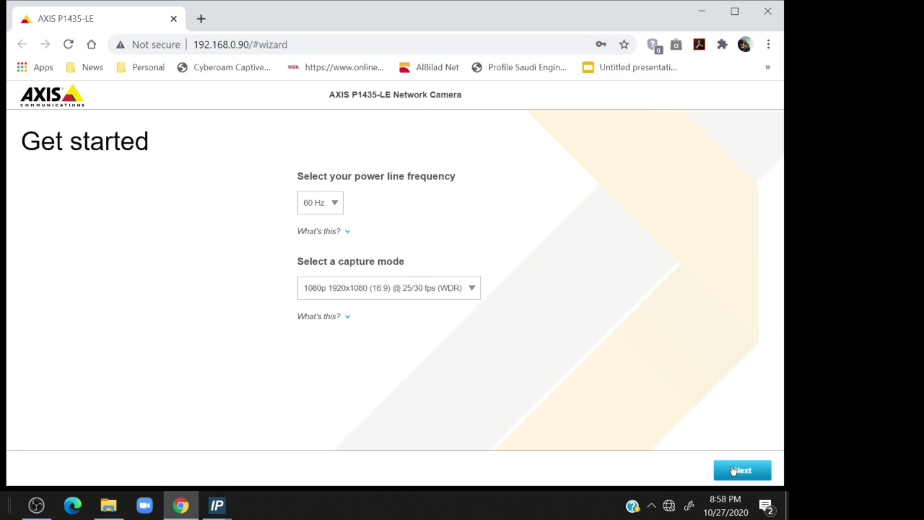
Step: Switch IPv4 to manual IP 10.10.105.100, subnet 255.255.255.0, router 10.10.105.254, and apply
left_click(733, 469)
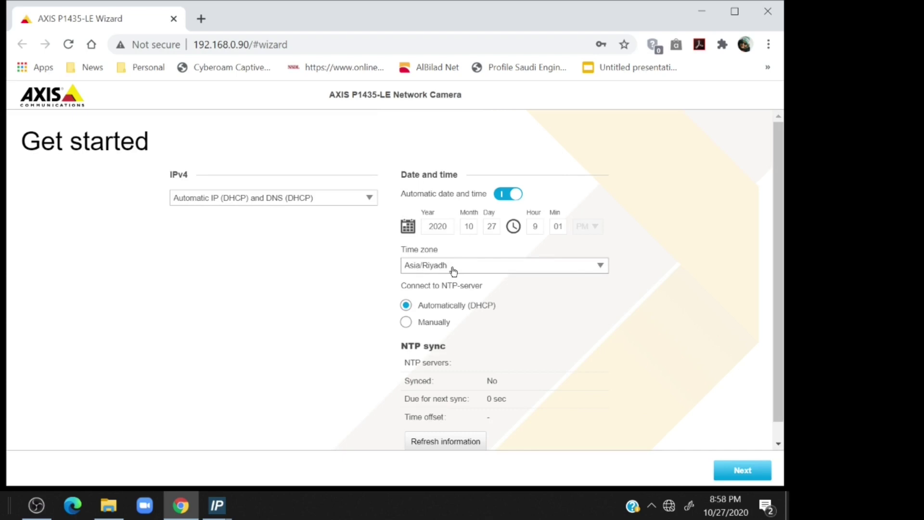
left_click(369, 200)
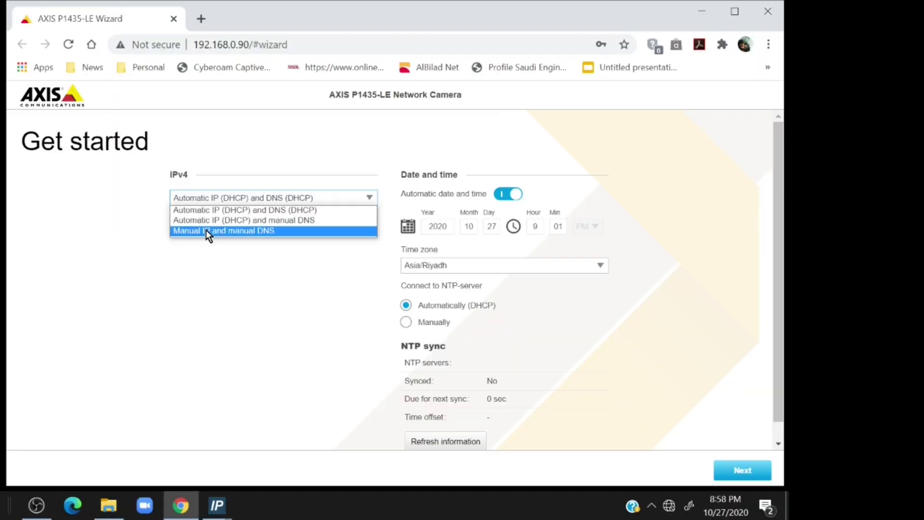
left_click(80, 199)
double_click(228, 238)
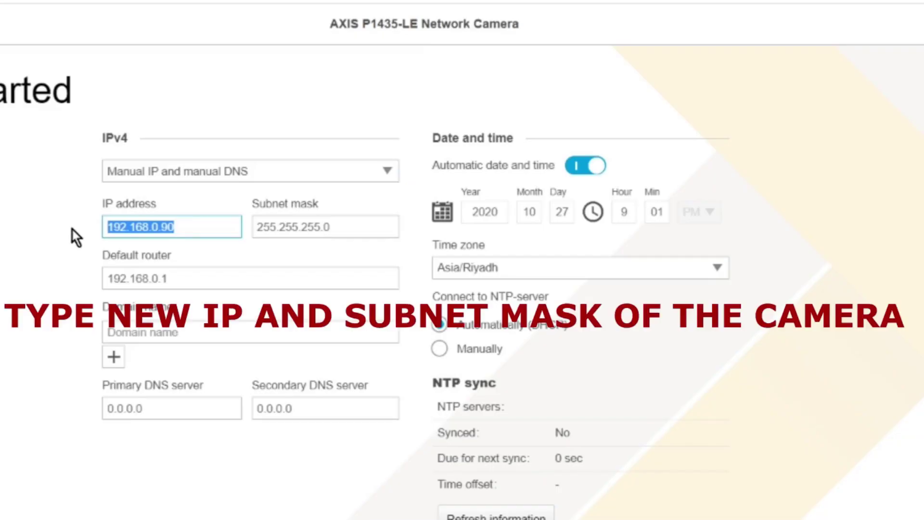
type("10.1")
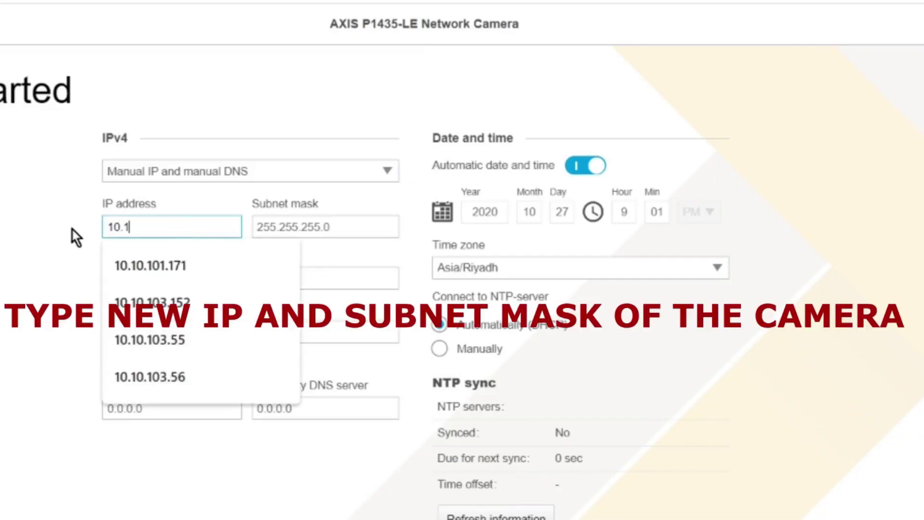
type("0.105.")
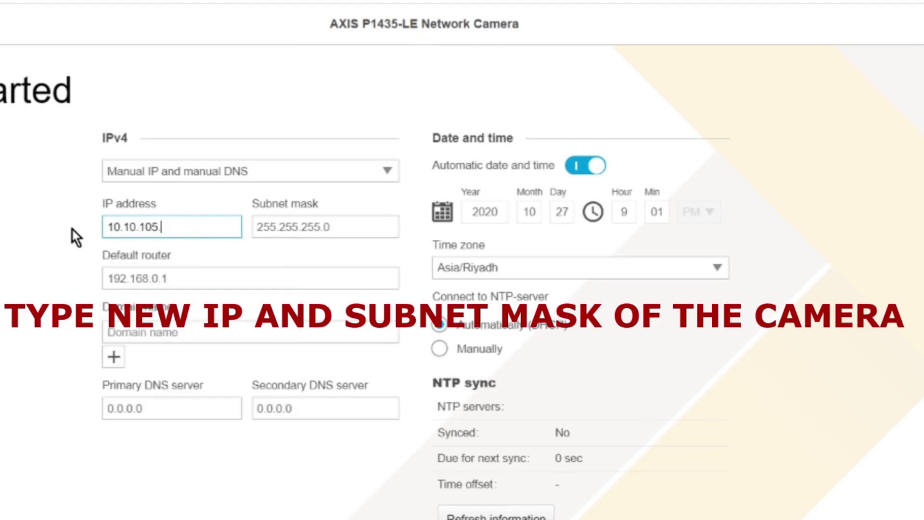
type("100")
left_click(340, 225)
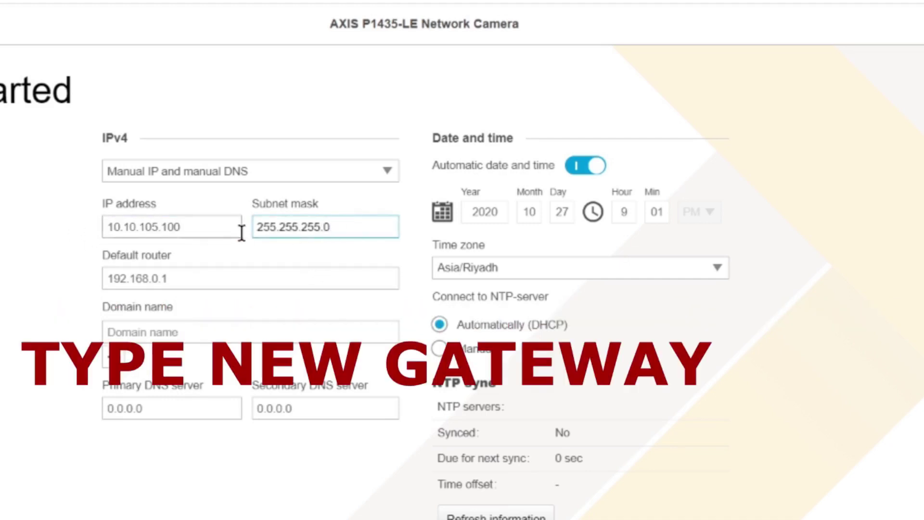
left_click_drag(178, 281, 96, 284)
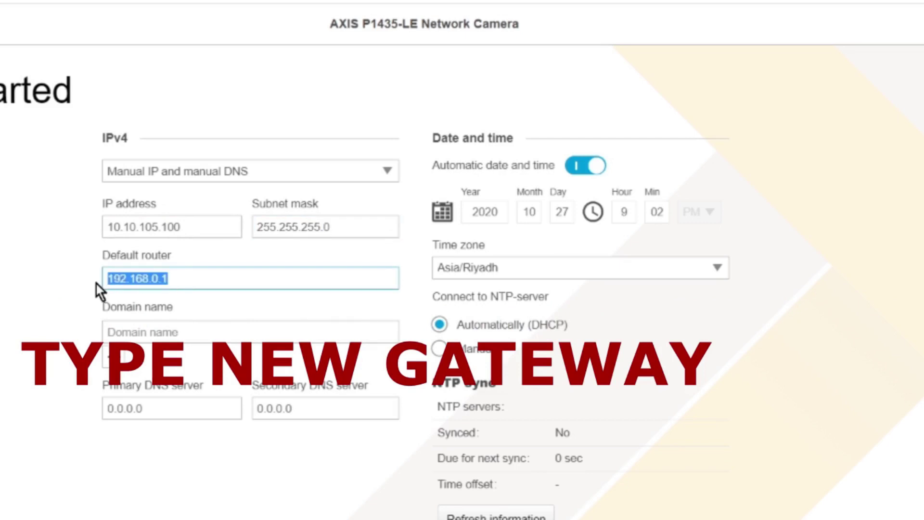
type("10.10.105")
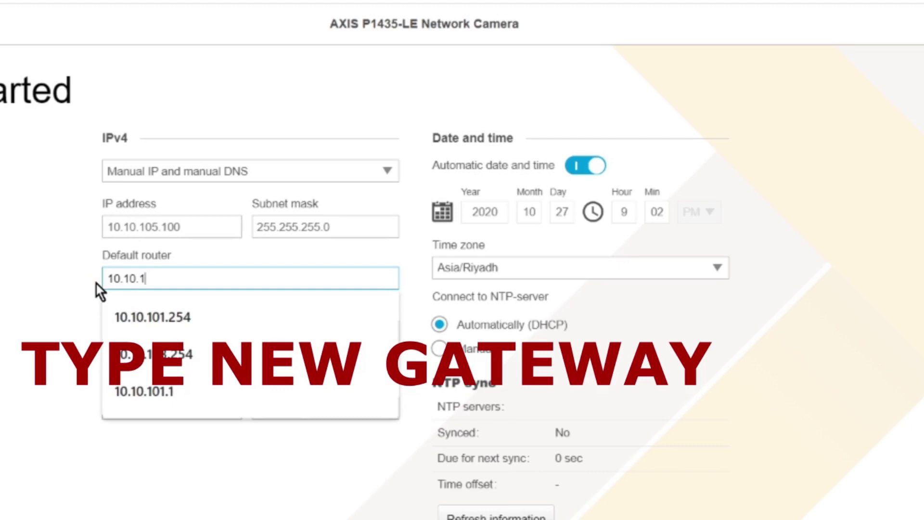
type(".254")
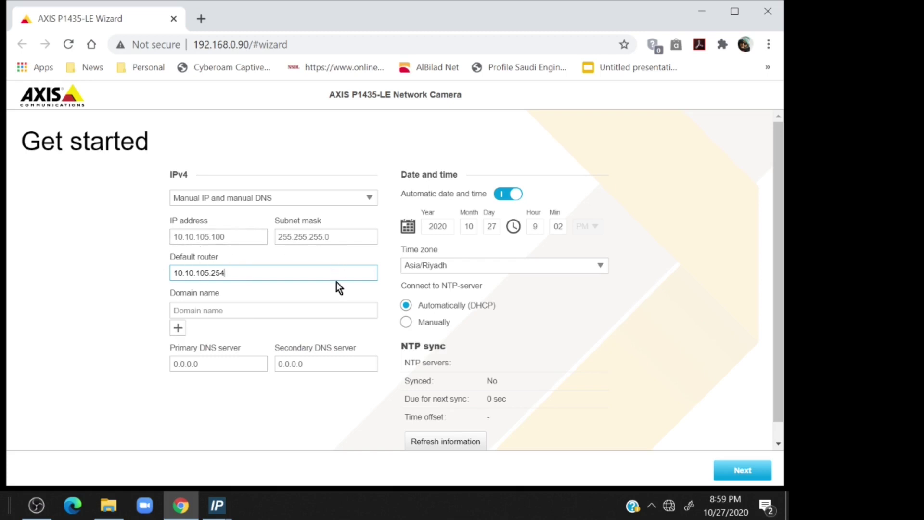
left_click(739, 472)
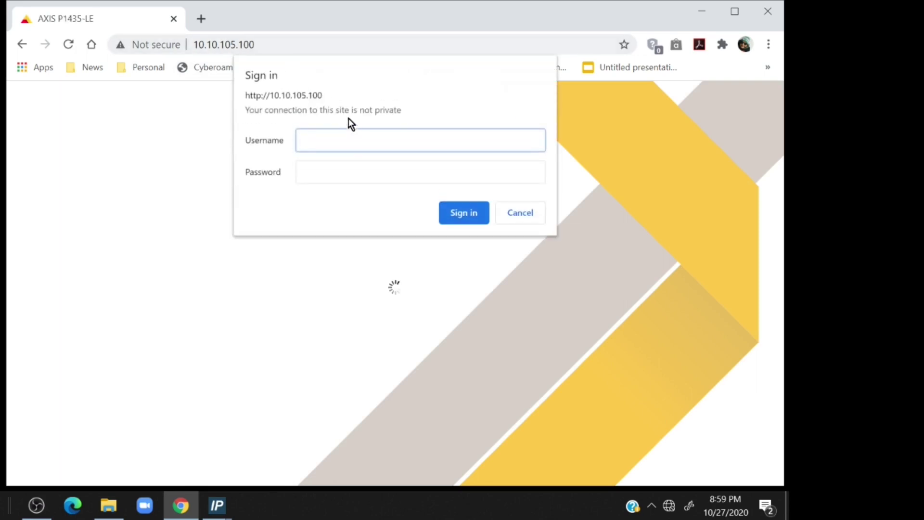
Step: Sign in as root with the account password at the new 10.10.105.100 address
type("root")
left_click(347, 171)
type("pass123")
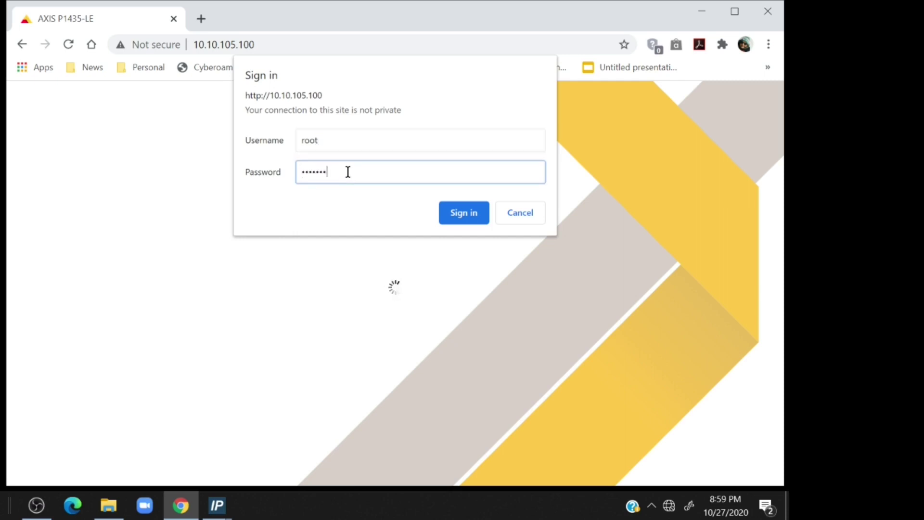
left_click(445, 213)
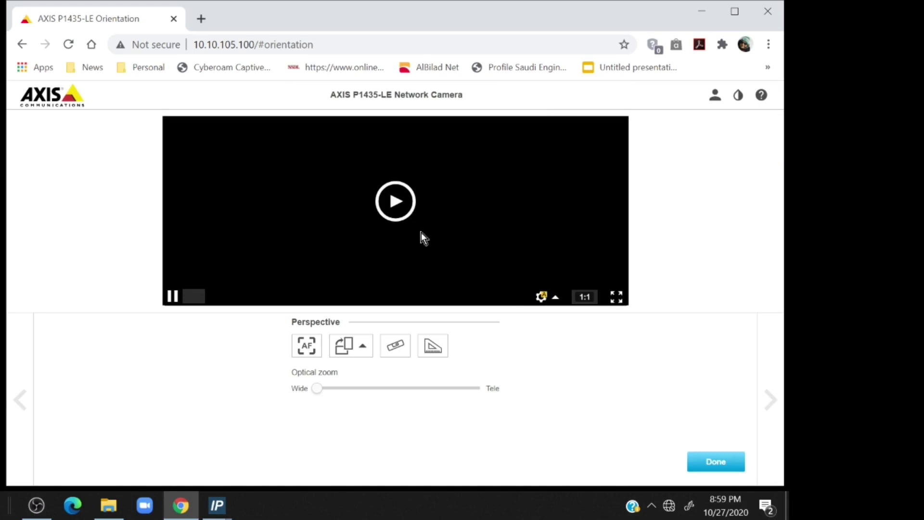
Step: Finish orientation setup and review System > TCP/IP showing IP 10.10.105.100 and router 10.10.105.254
left_click(396, 201)
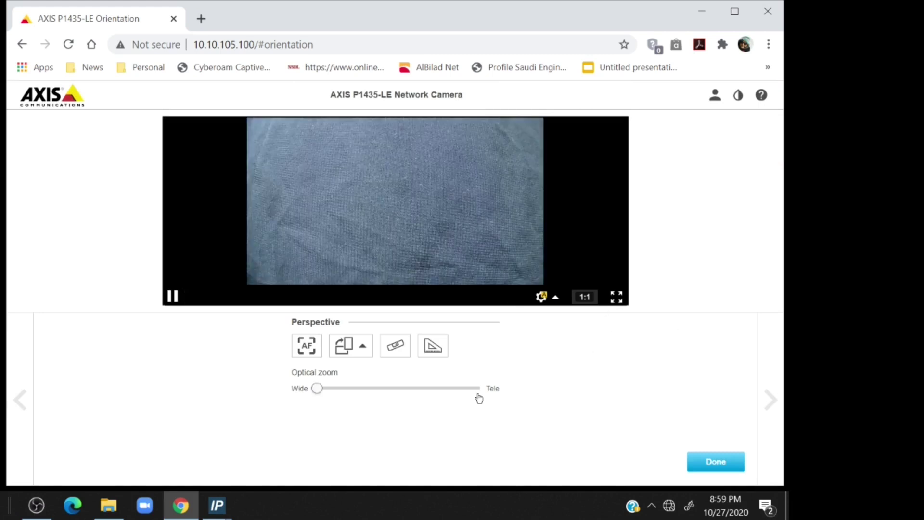
left_click(710, 463)
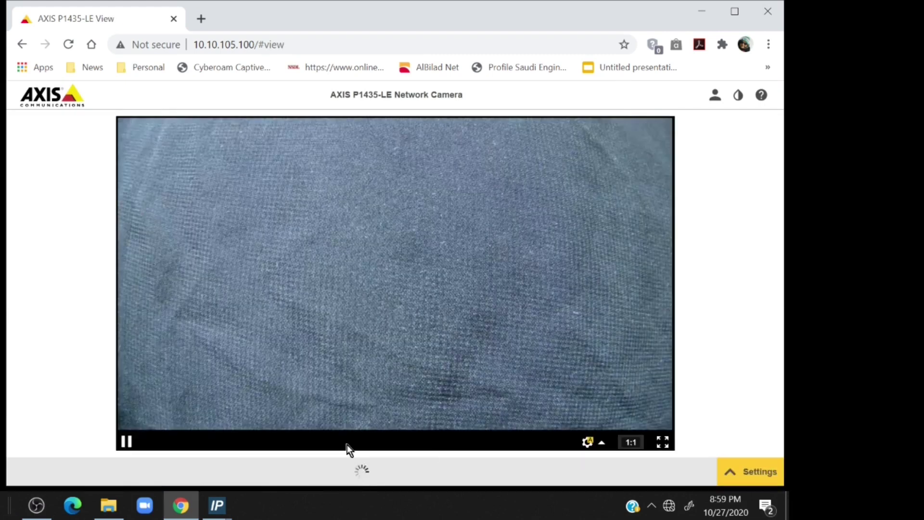
left_click(742, 468)
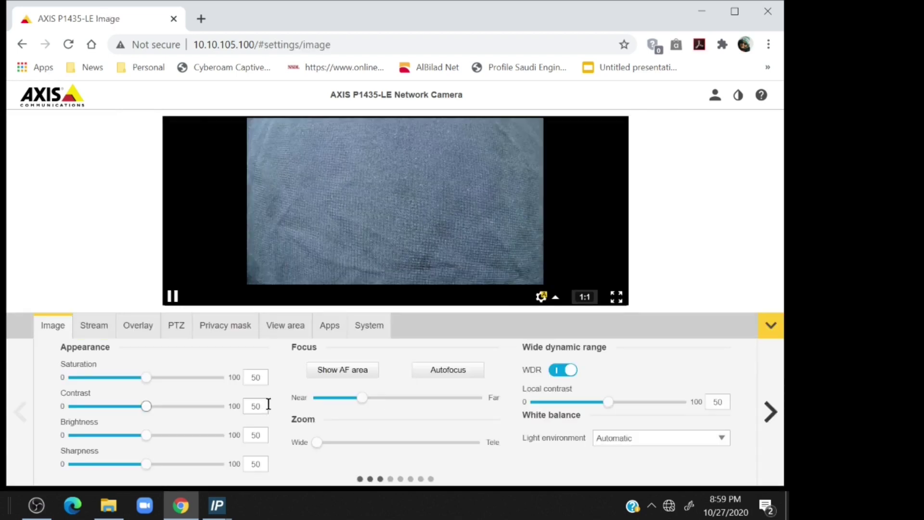
left_click(362, 334)
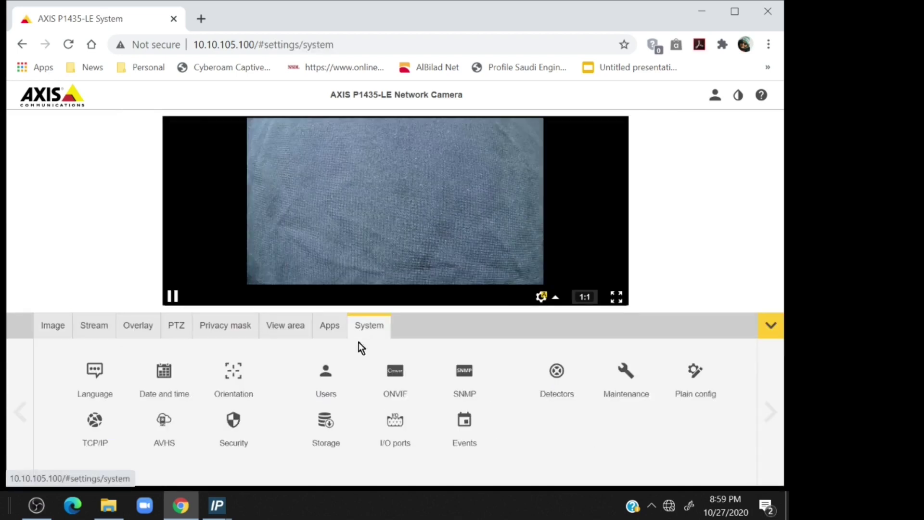
left_click(93, 446)
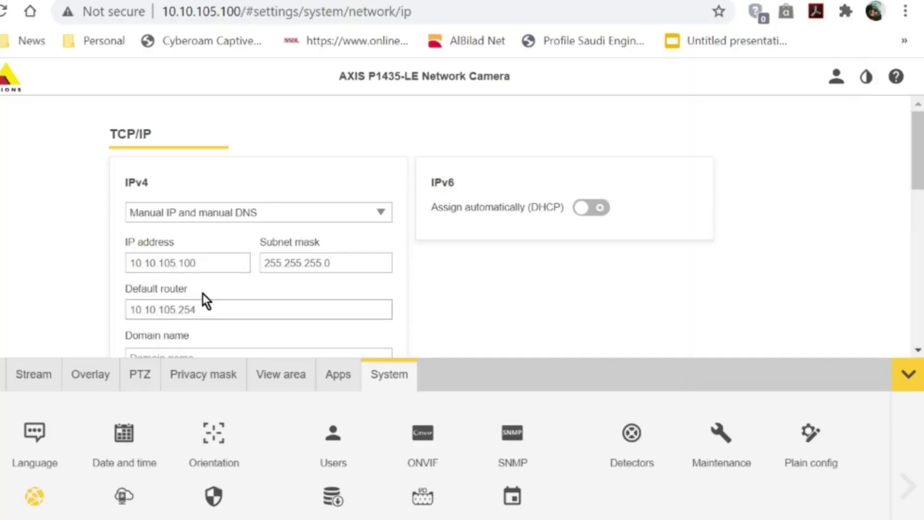
scroll(203, 293, "down", 2)
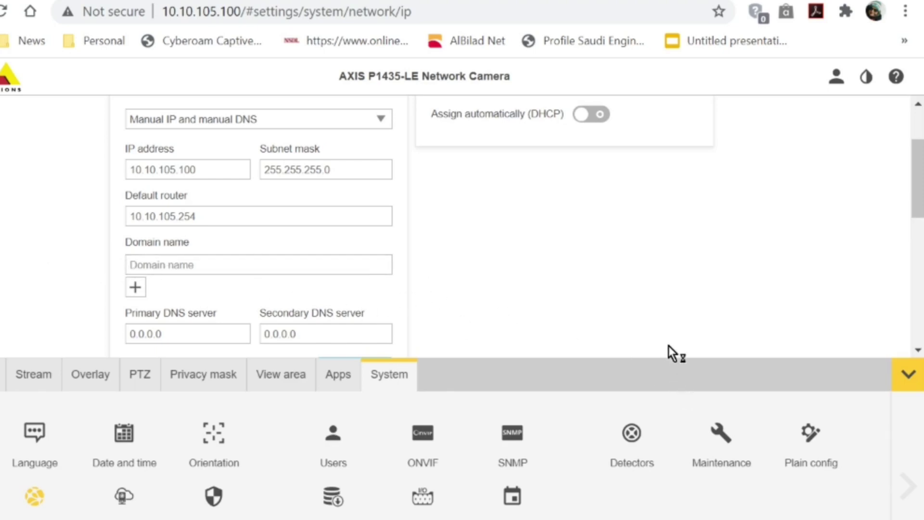
scroll(668, 346, "up", 2)
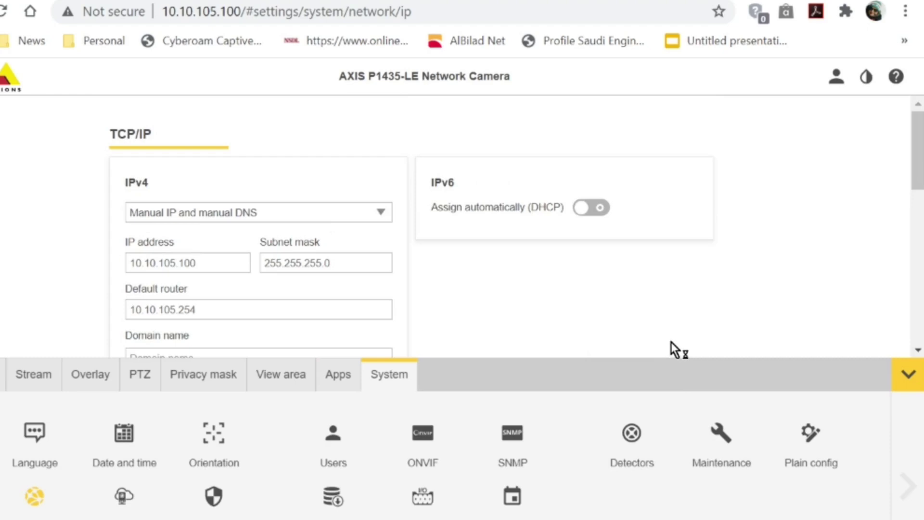